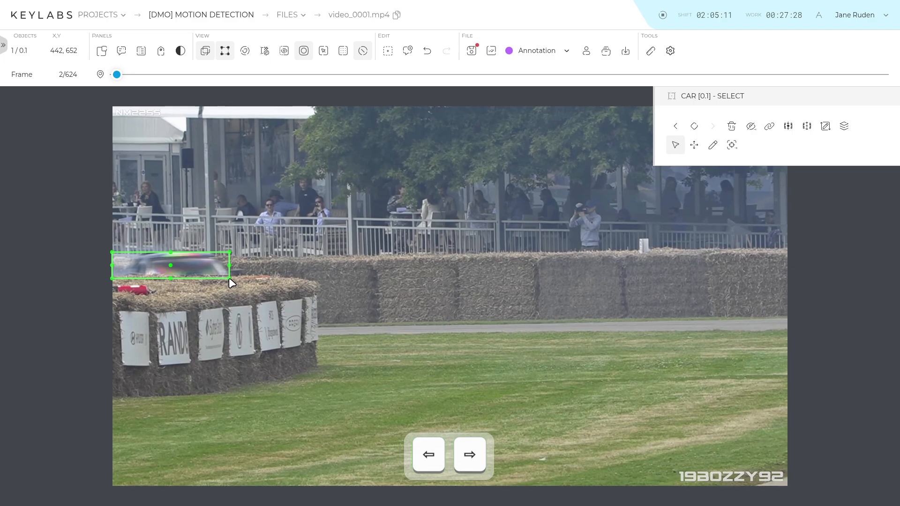
Refit the car's bounding box to the moving car frame by frame over frames 1 to 6
key("Left")
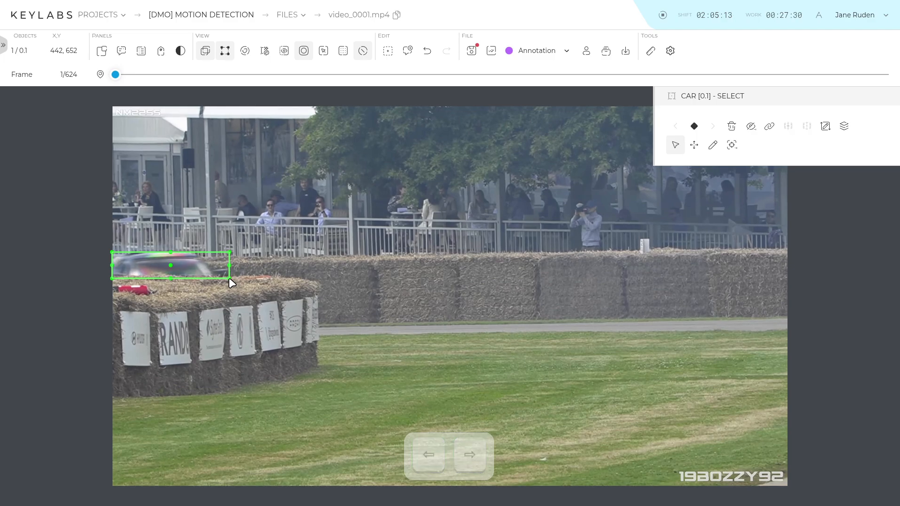
left_click(712, 145)
left_click_drag(104, 242, 104, 242)
left_click_drag(104, 217, 114, 216)
left_click_drag(128, 216, 158, 216)
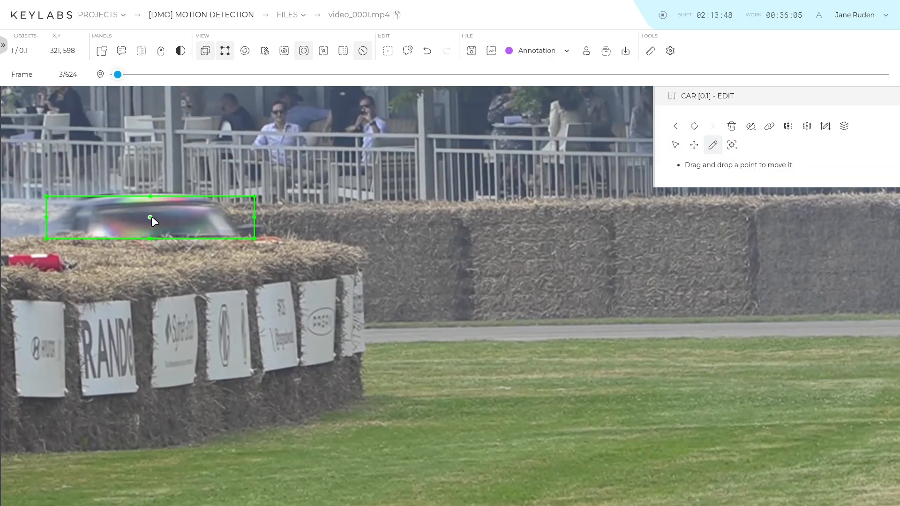
left_click_drag(55, 216, 41, 218)
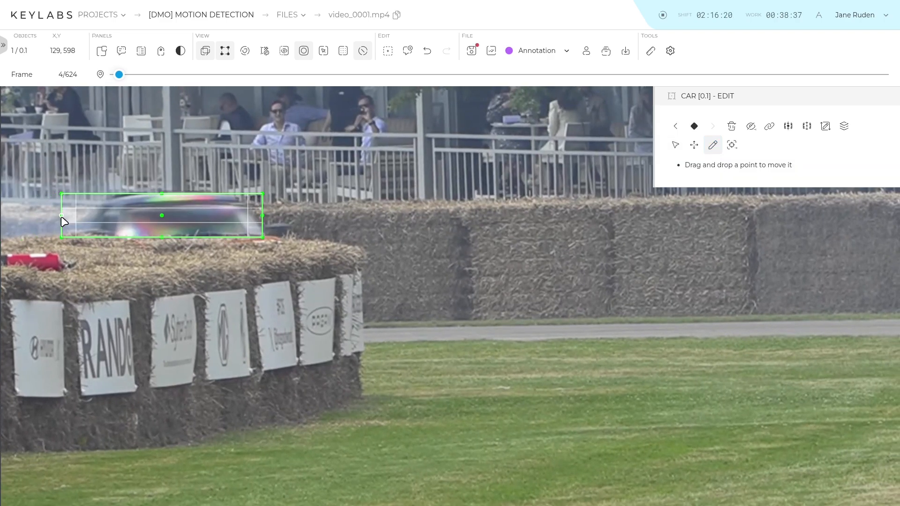
left_click_drag(263, 216, 291, 228)
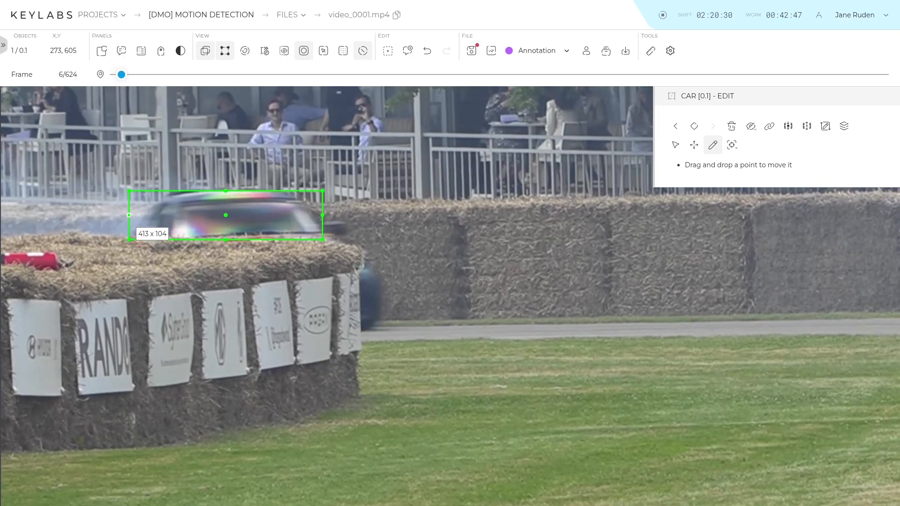
left_click_drag(325, 235, 382, 331)
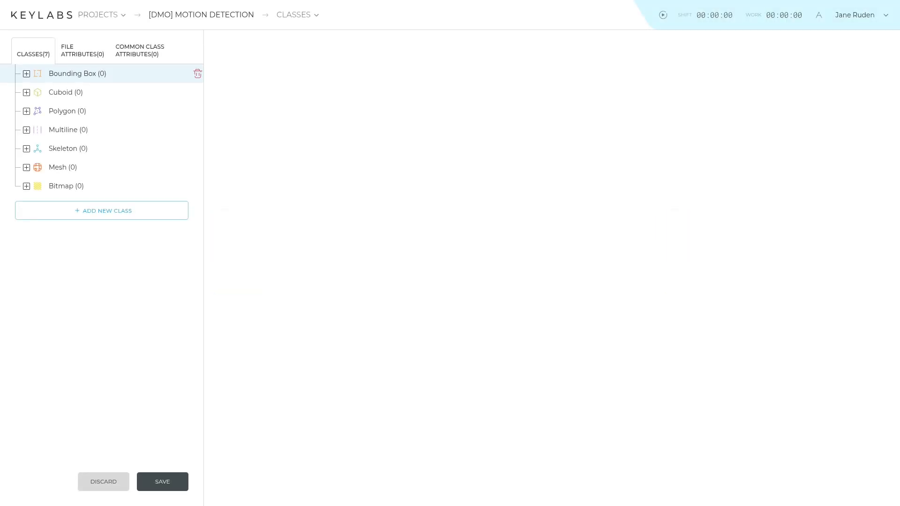
Review the settings of the annotation classes from Bounding Box to Bitmap, including the Bounding Box class's shape interpolation
left_click(75, 72)
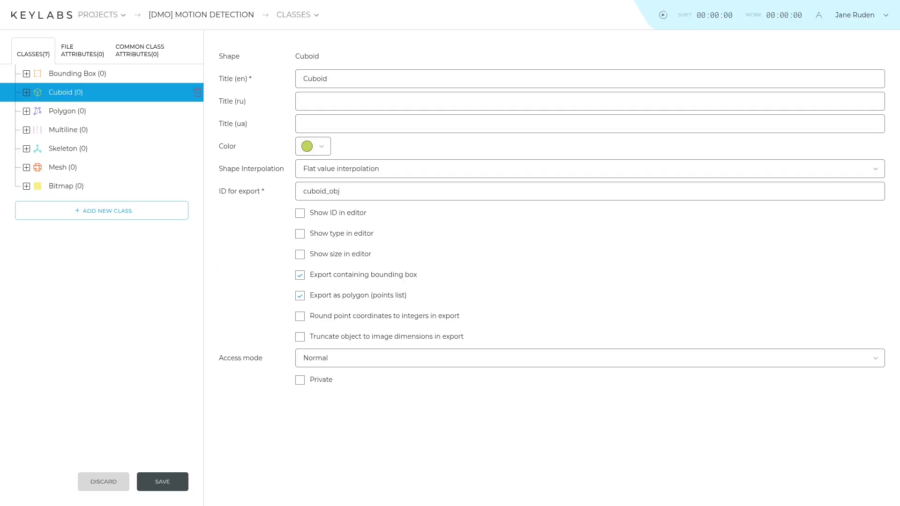
left_click(68, 129)
left_click(68, 148)
left_click(62, 167)
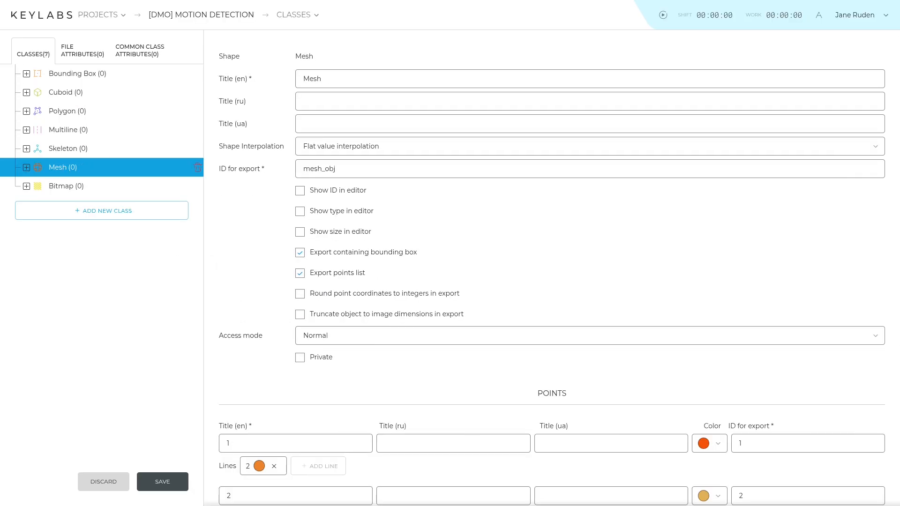
left_click(66, 186)
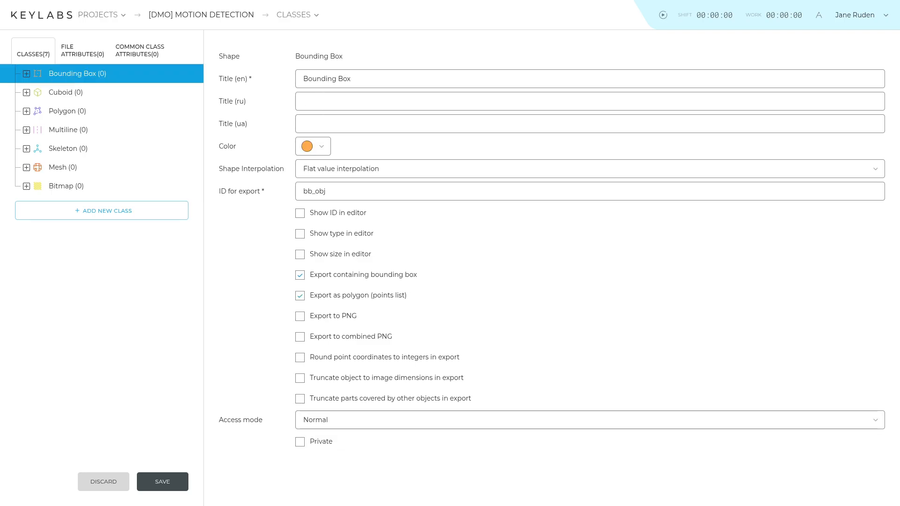
left_click(334, 173)
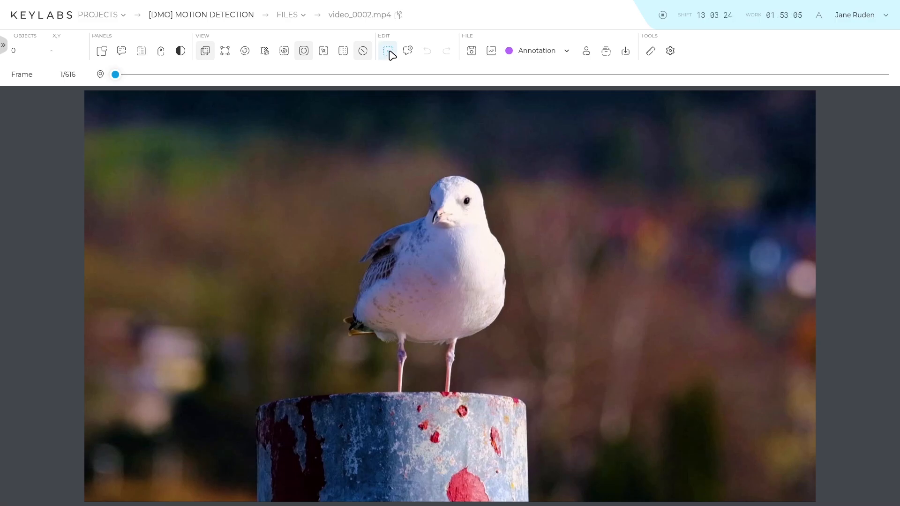
Draw a bird bounding box around the perched gull on frame 1 and refit it to the gull on frame 20
left_click(387, 52)
left_click_drag(342, 176, 506, 391)
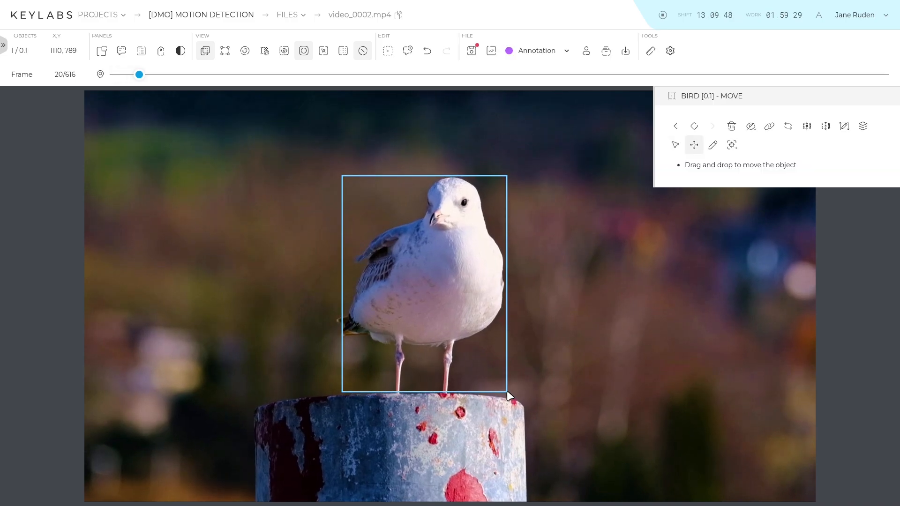
left_click_drag(444, 291, 438, 293)
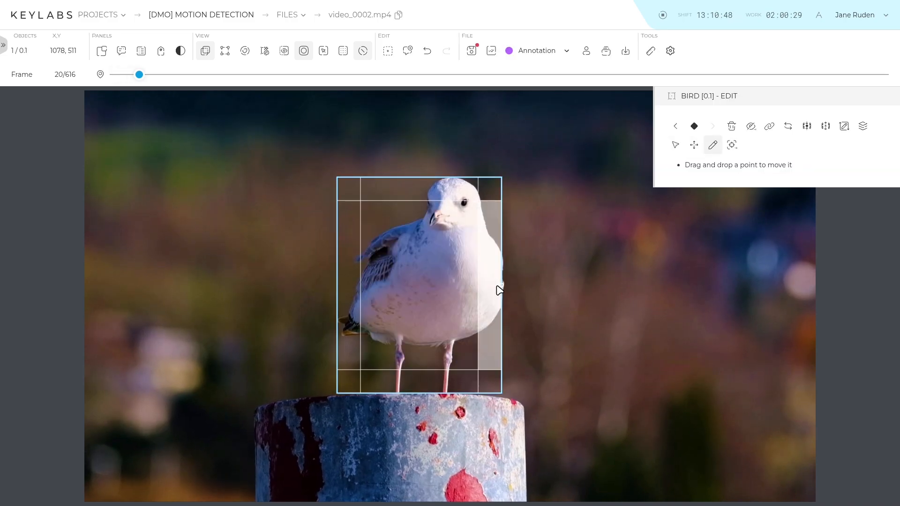
mouse_move(496, 287)
left_mouse_down()
mouse_move(501, 297)
mouse_move(504, 287)
left_mouse_up()
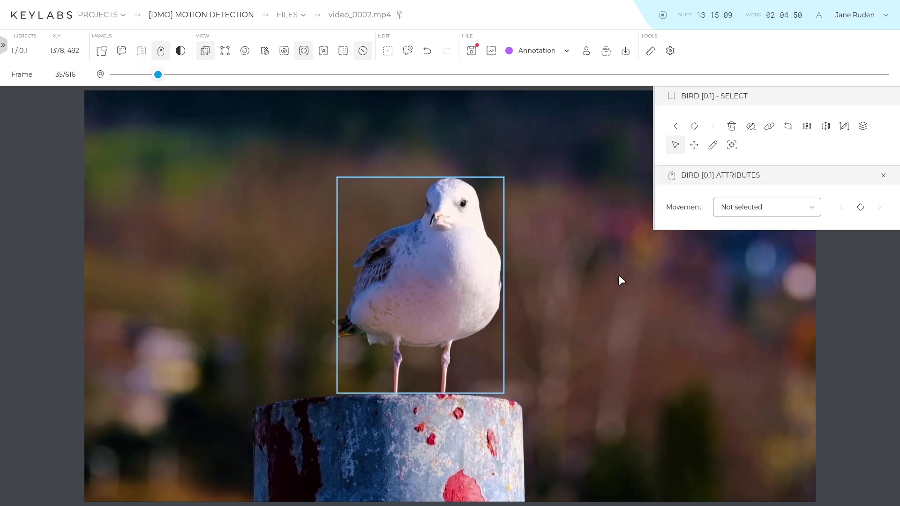
Set the bird's Movement attribute to moving on frame 35
left_click(734, 209)
left_click(731, 261)
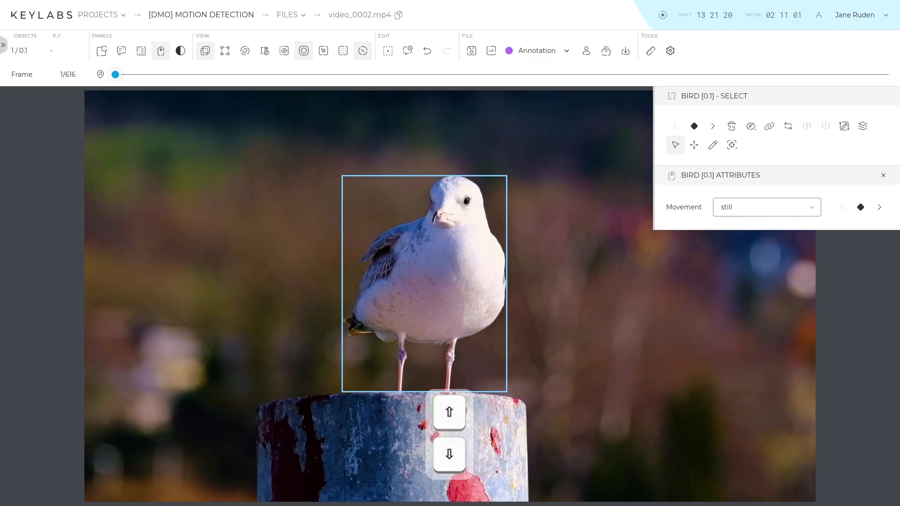
Add a shape keyframe to the bird's bounding box on a frame between 20 and 35
left_click(713, 127)
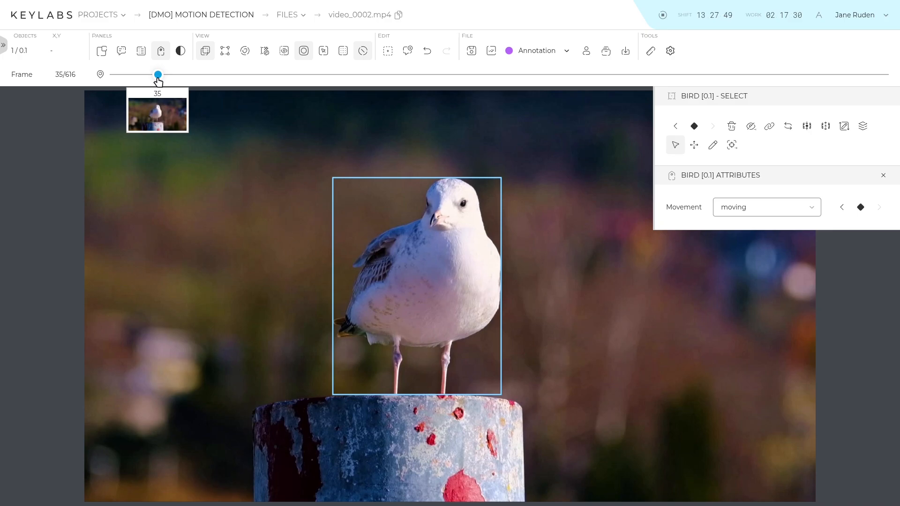
left_click_drag(158, 74, 150, 75)
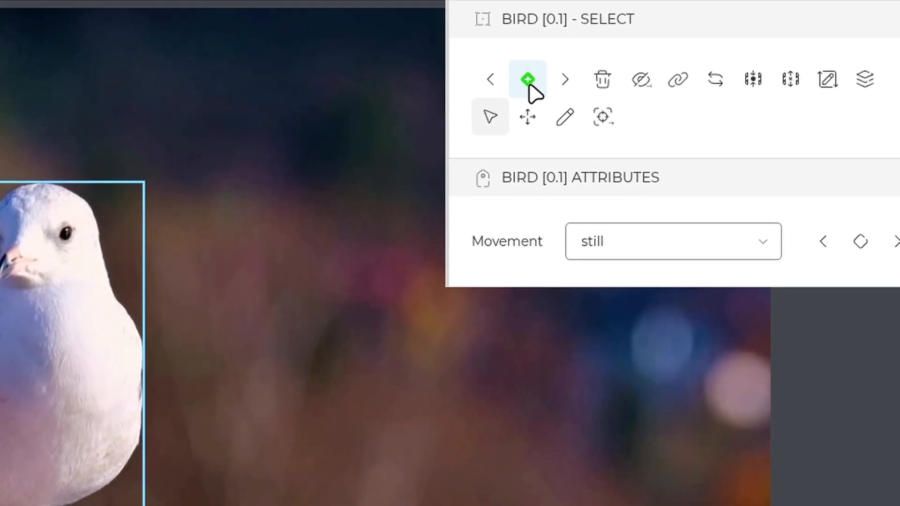
left_click(528, 80)
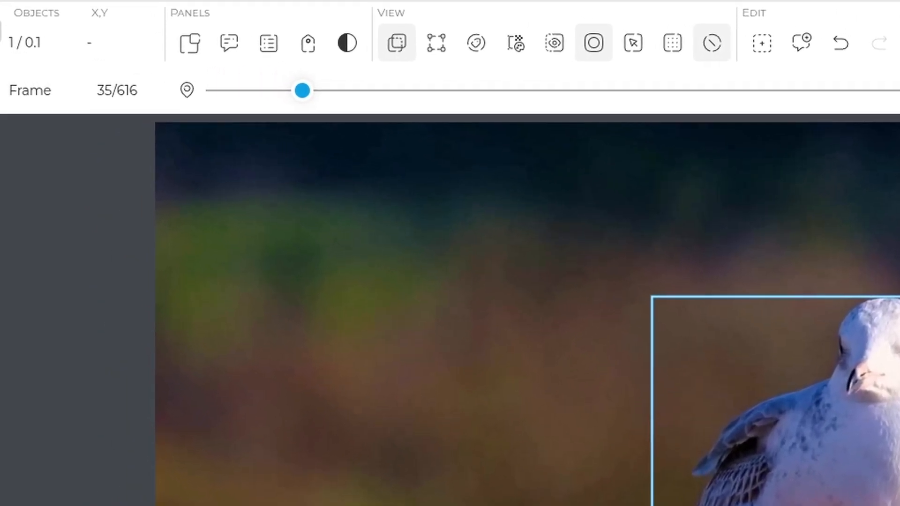
Step forward and back through the bird's shape and attribute keyframes
key("f")
key("y")
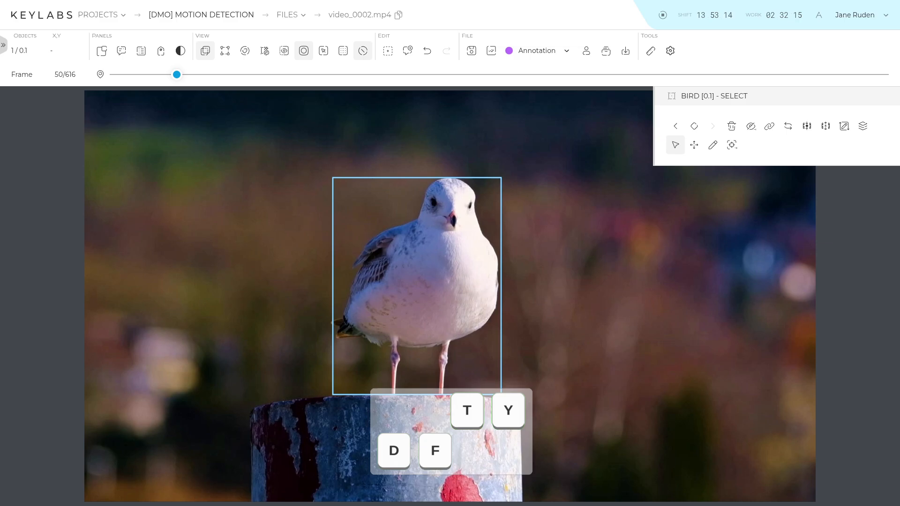
key("d")
key("t")
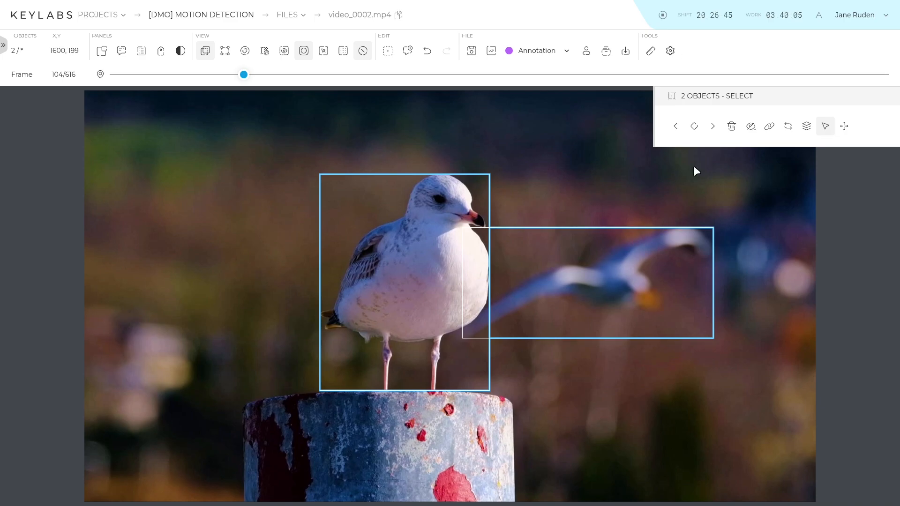
Add a keyframe to both selected birds at once on frame 104
left_click(694, 127)
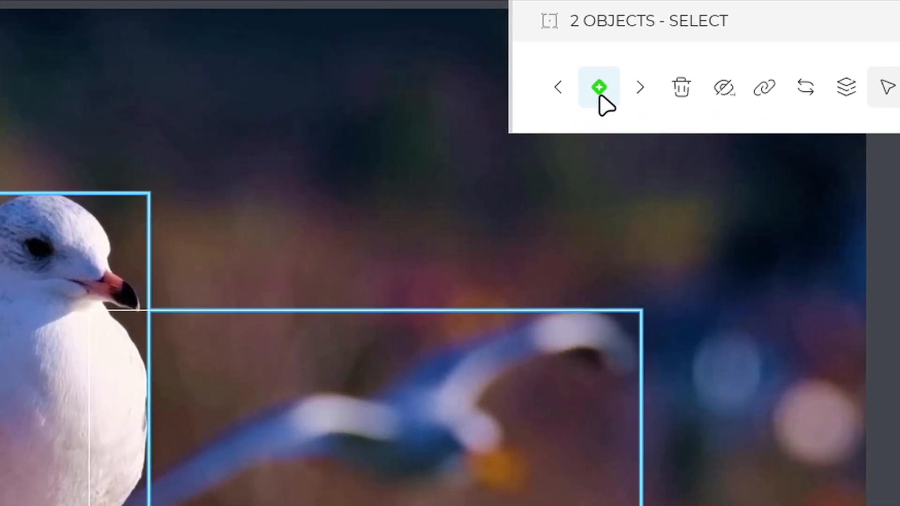
left_click(600, 89)
left_click(603, 100)
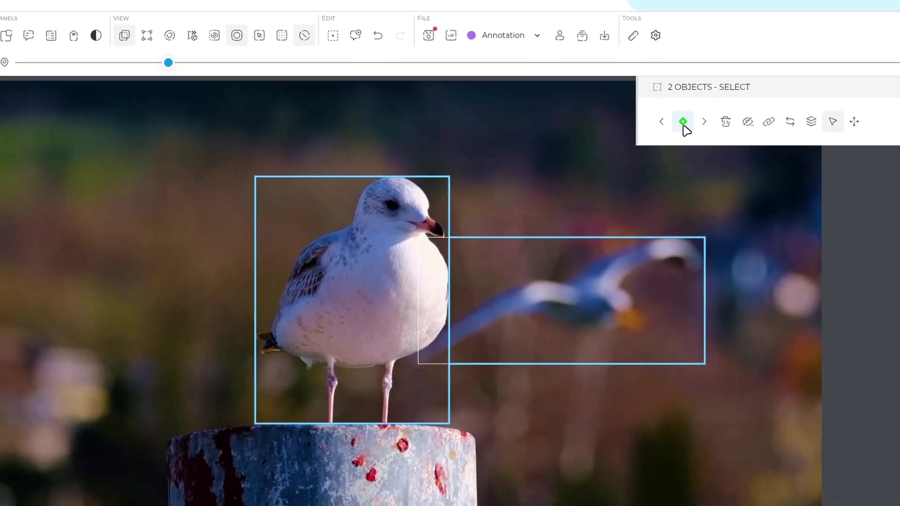
scroll(443, 294, "up", 2)
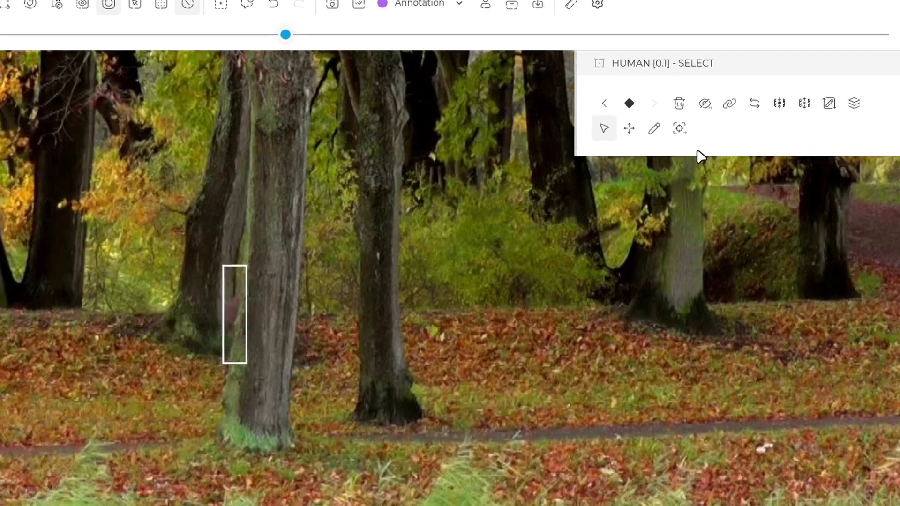
Mark the human object as further not visible from frame 188, keeping its subsequent keyframes
left_click(704, 106)
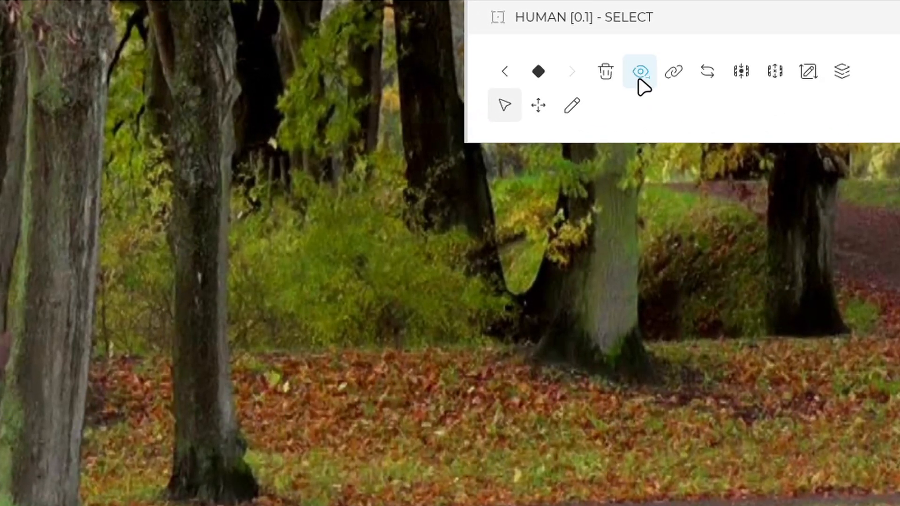
key("o")
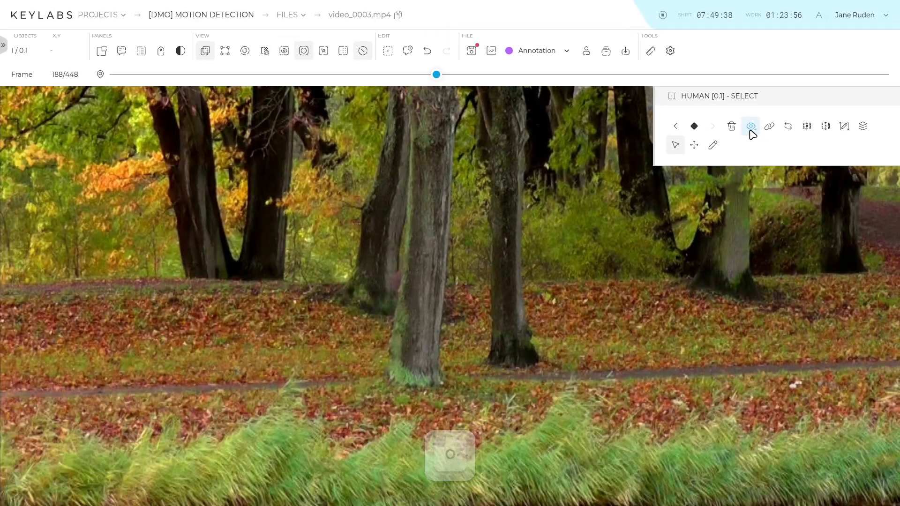
left_click(639, 78)
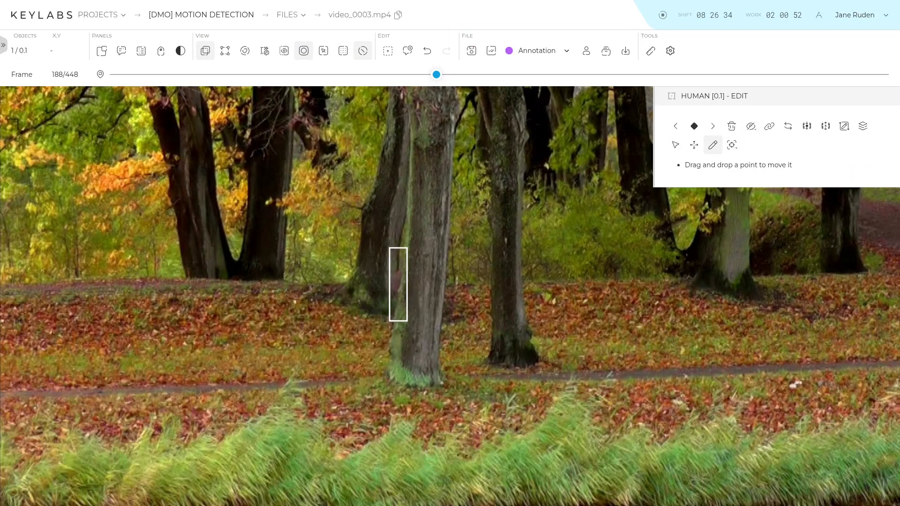
left_click(751, 127)
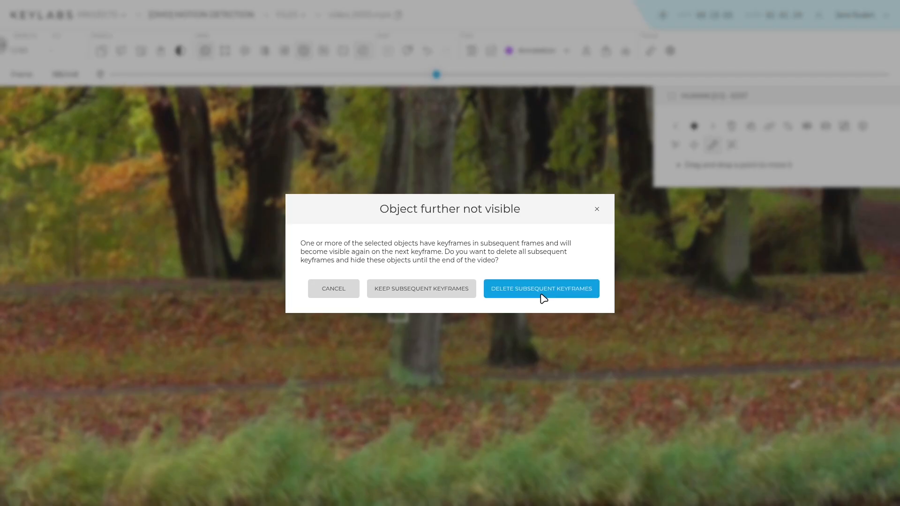
left_click(421, 288)
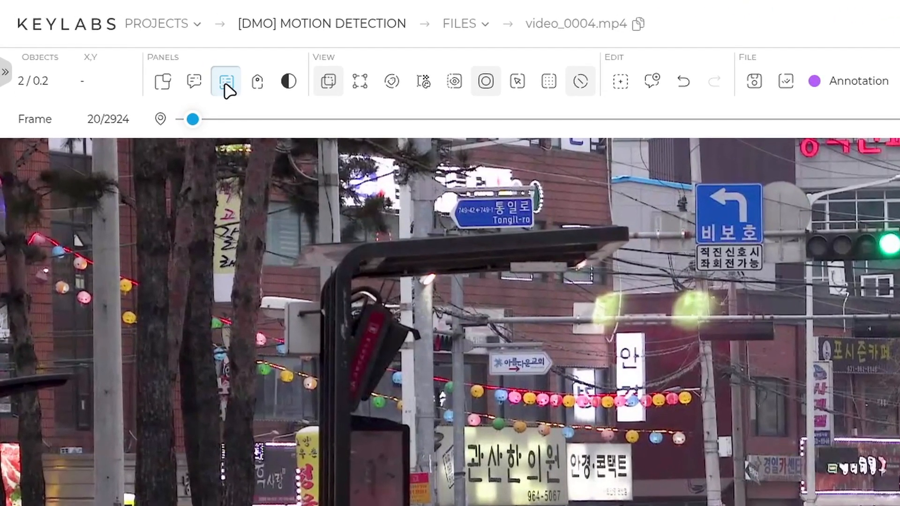
Merge vehicle 0.1 with vehicle 0.2 from the object list on frame 20 of video_0004.mp4 and accept the merge
left_click(217, 85)
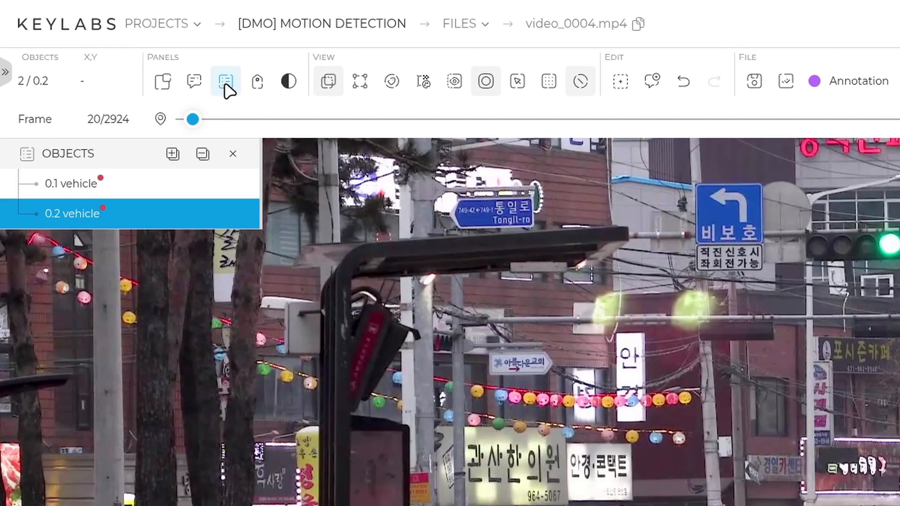
left_click(129, 187)
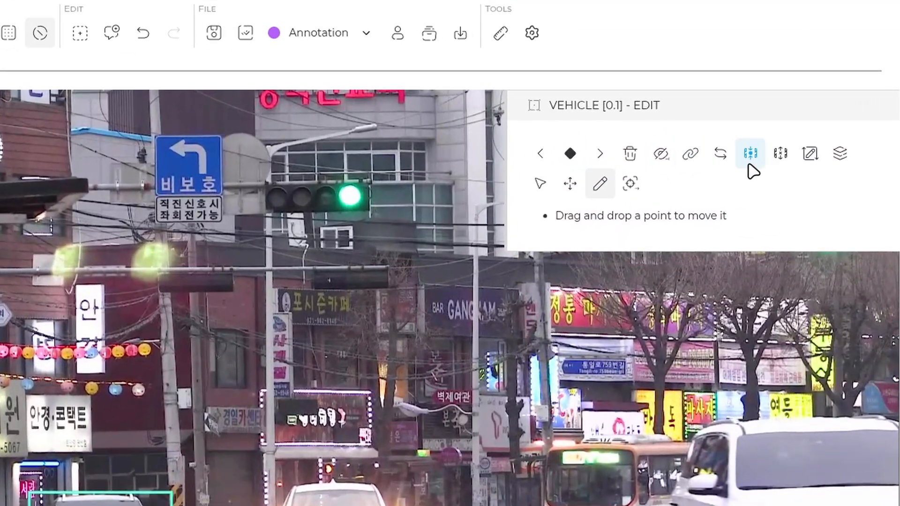
left_click(807, 126)
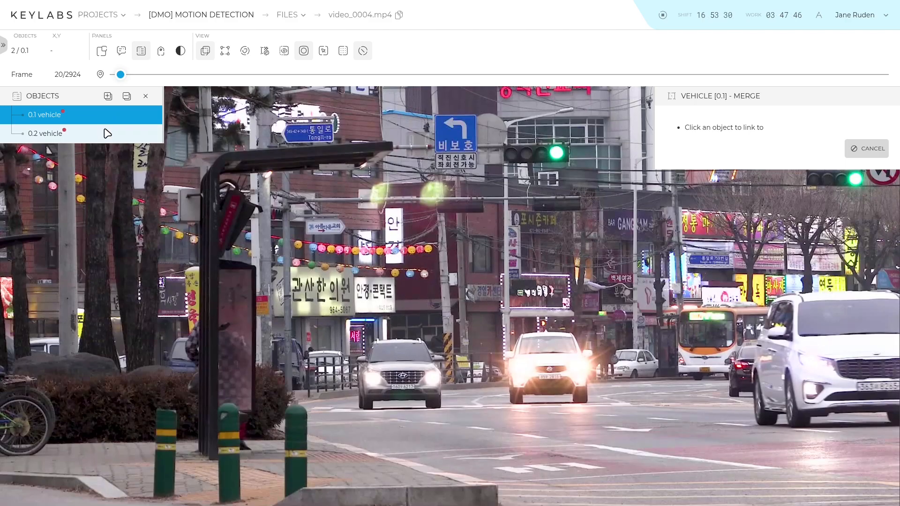
left_click(107, 133)
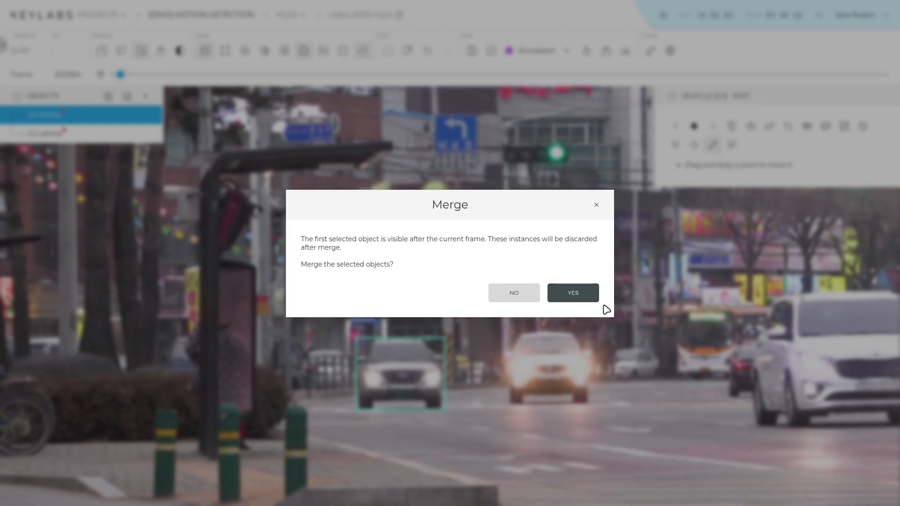
left_click(580, 298)
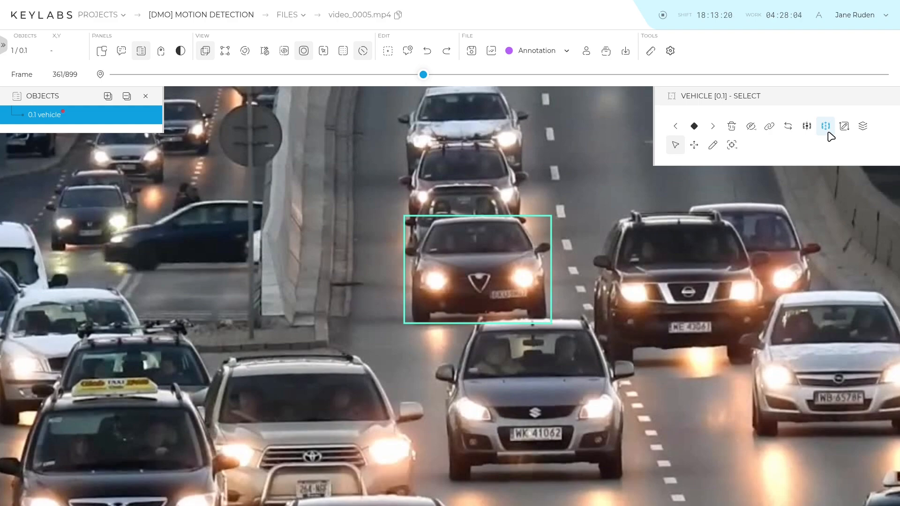
Split vehicle 0.1 into two objects at frame 361 of video_0005.mp4
left_click(828, 133)
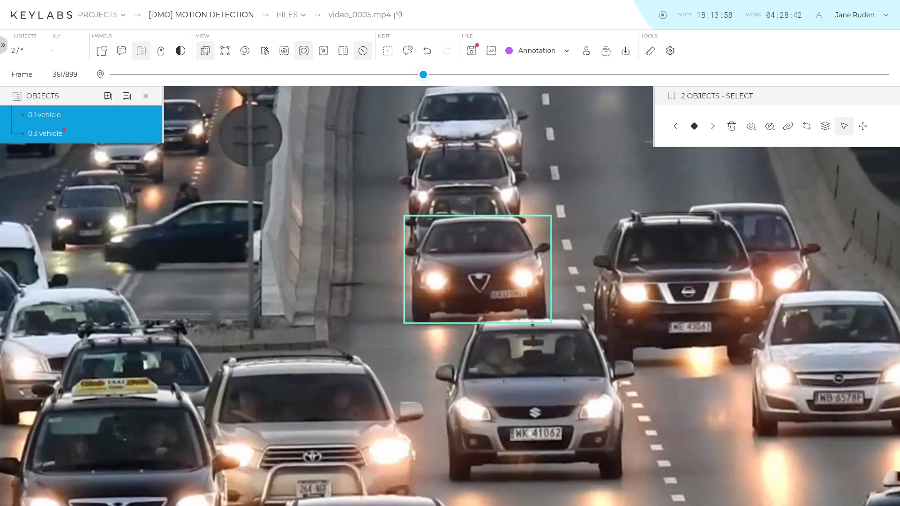